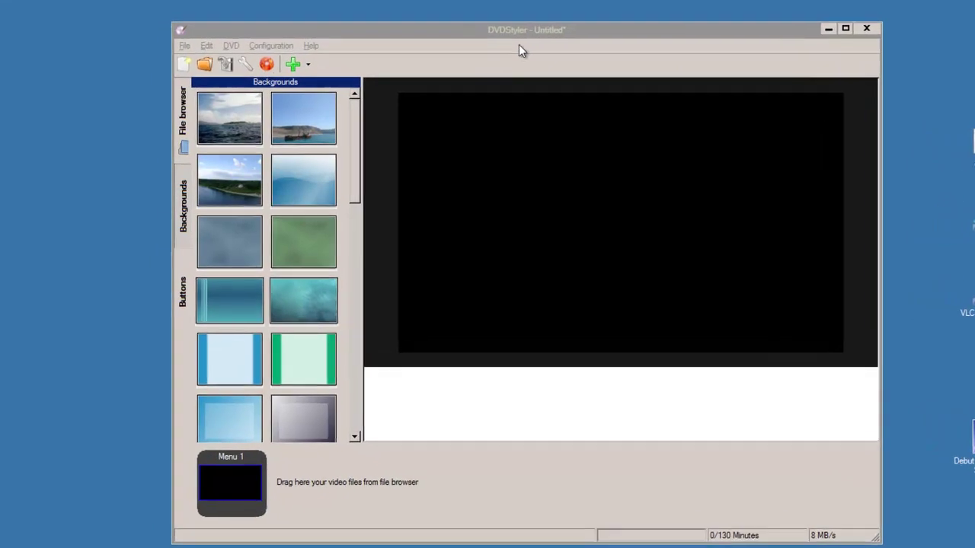
Check DVDStyler's version information in the Help menu, then close it.
{"action": "left_click", "coordinate": [320, 46]}
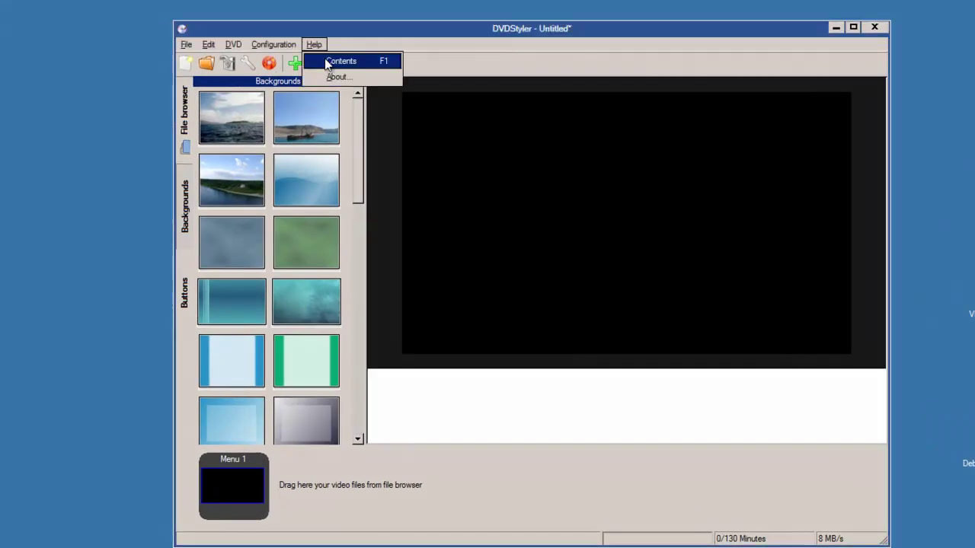
{"action": "left_click", "coordinate": [338, 78]}
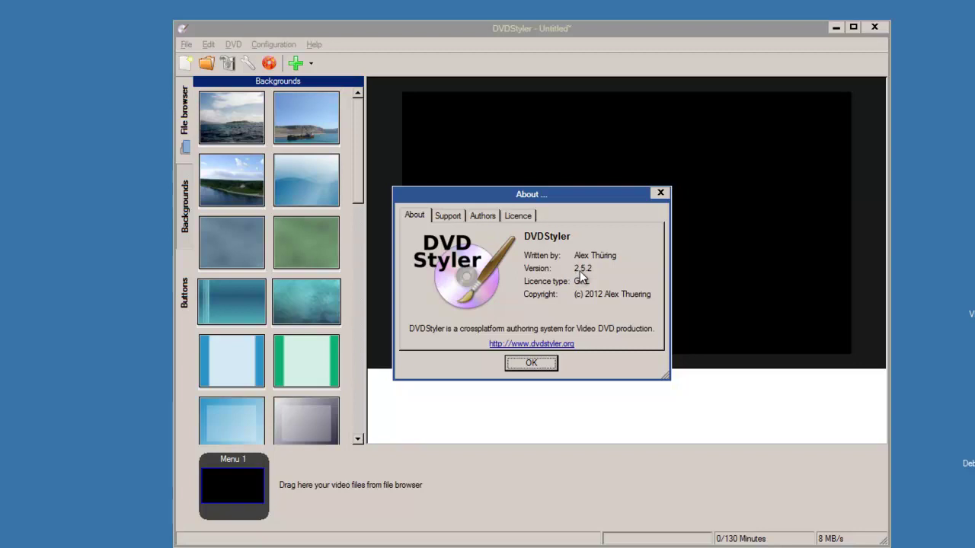
{"action": "left_click", "coordinate": [553, 368]}
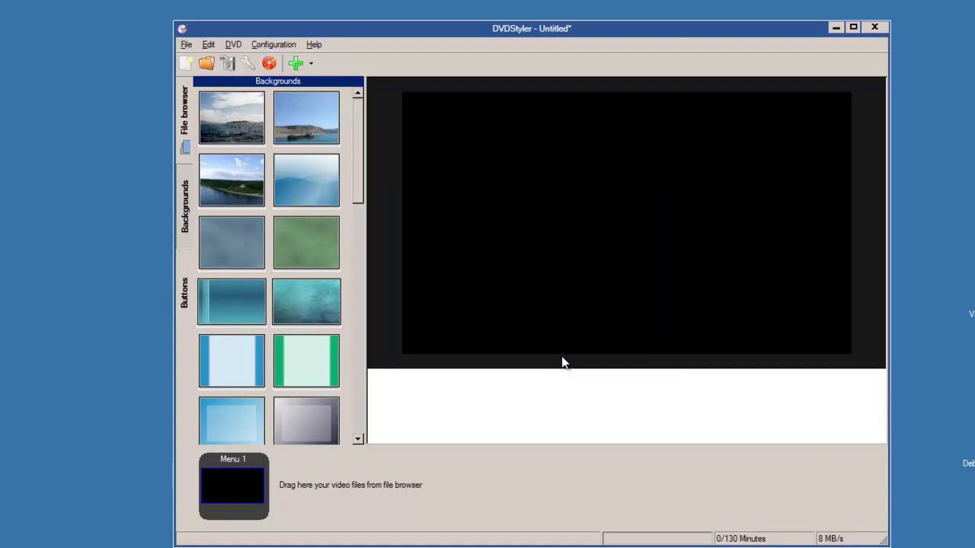
Create a new DVD project with default DVD-5, PAL, 16:9 settings and no template.
{"action": "left_click", "coordinate": [186, 45]}
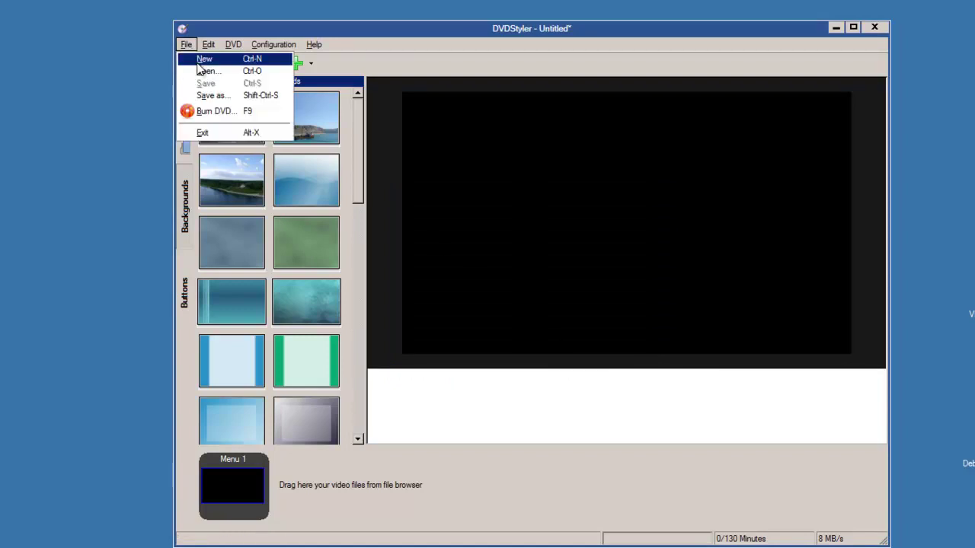
{"action": "left_click", "coordinate": [204, 59]}
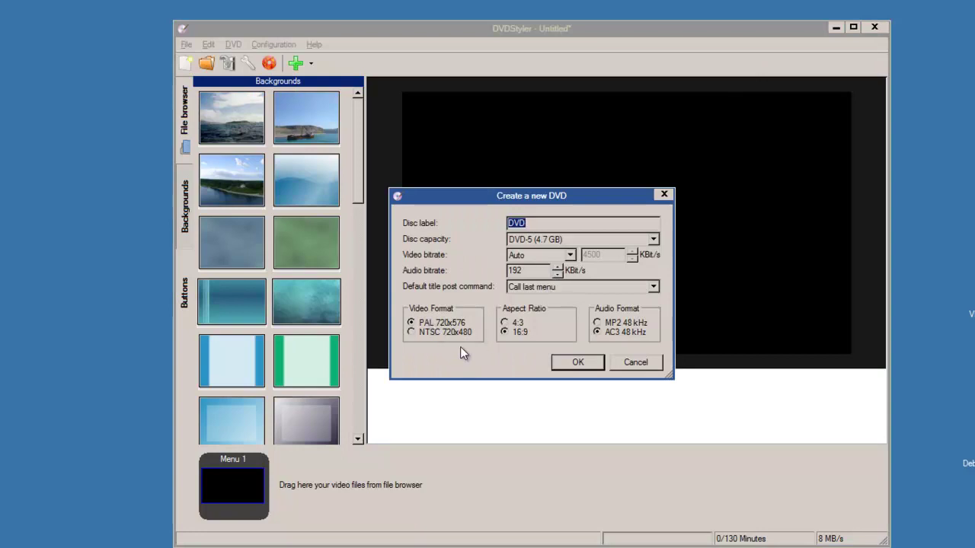
{"action": "left_click", "coordinate": [565, 361]}
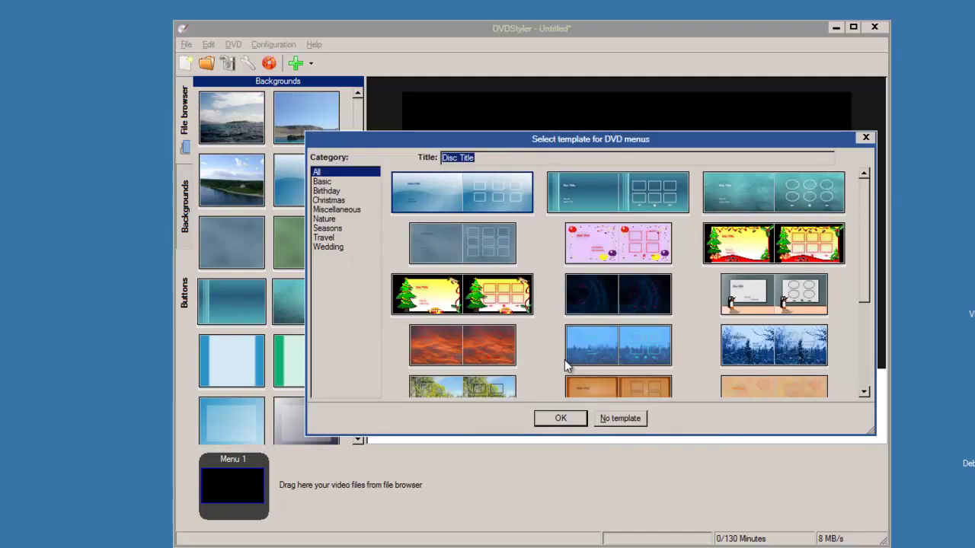
{"action": "left_click", "coordinate": [620, 418]}
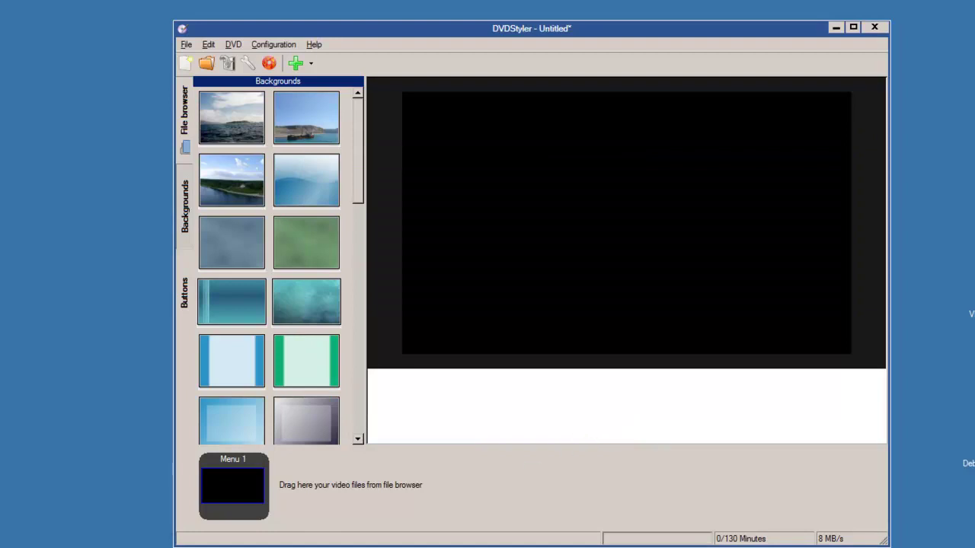
Drag all 15 photos from V:\Photos into DVDStyler as a slideshow title.
{"action": "key", "text": "alt+Tab"}
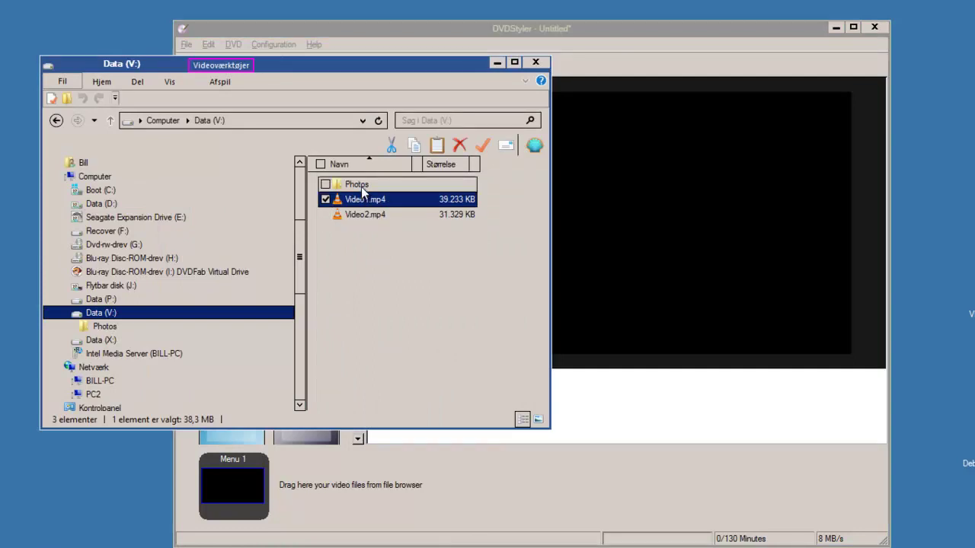
{"action": "double_click", "coordinate": [361, 186]}
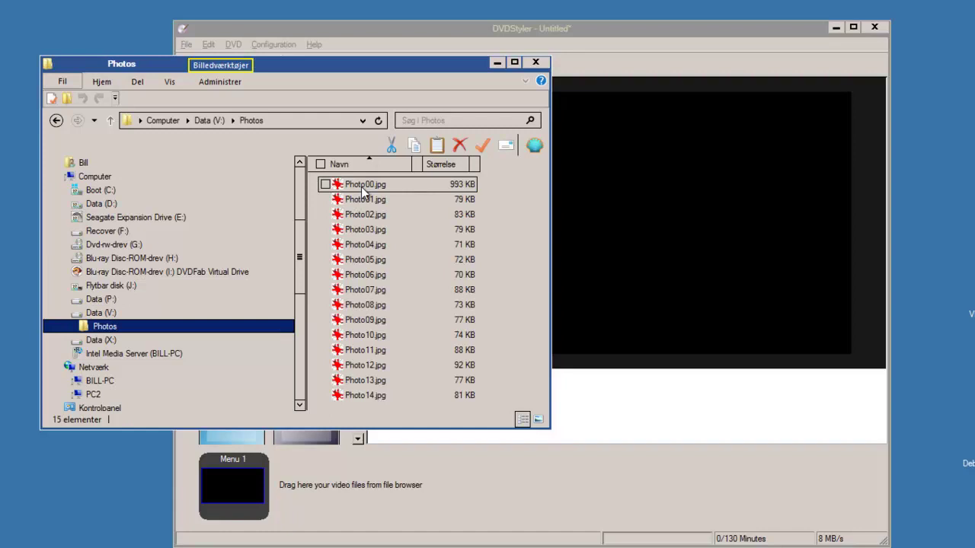
{"action": "left_click", "coordinate": [385, 188]}
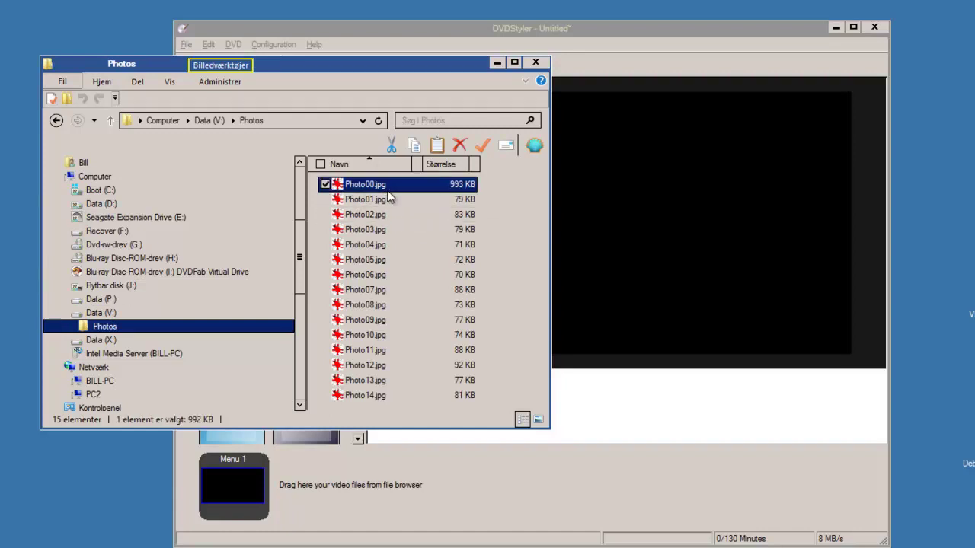
{"action": "key", "text": "ctrl+a"}
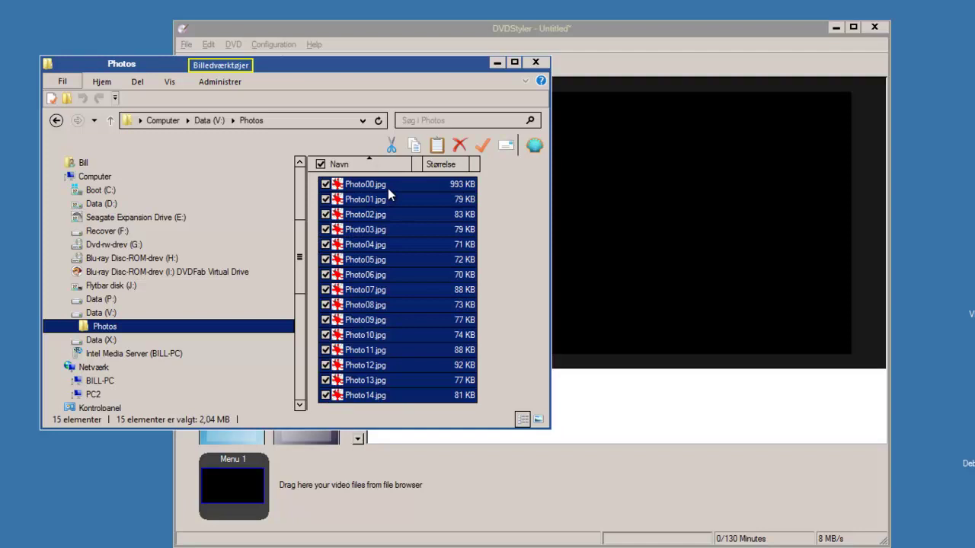
{"action": "left_click_drag", "start_coordinate": [389, 188], "coordinate": [454, 484]}
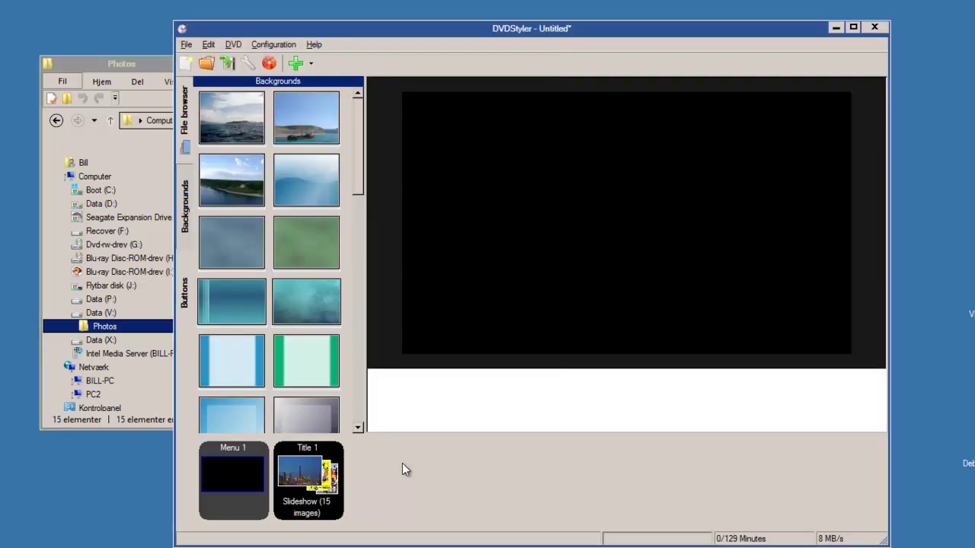
Place a text button at the top of Menu 1 and label it 'SlideShow'.
{"action": "left_click", "coordinate": [184, 299]}
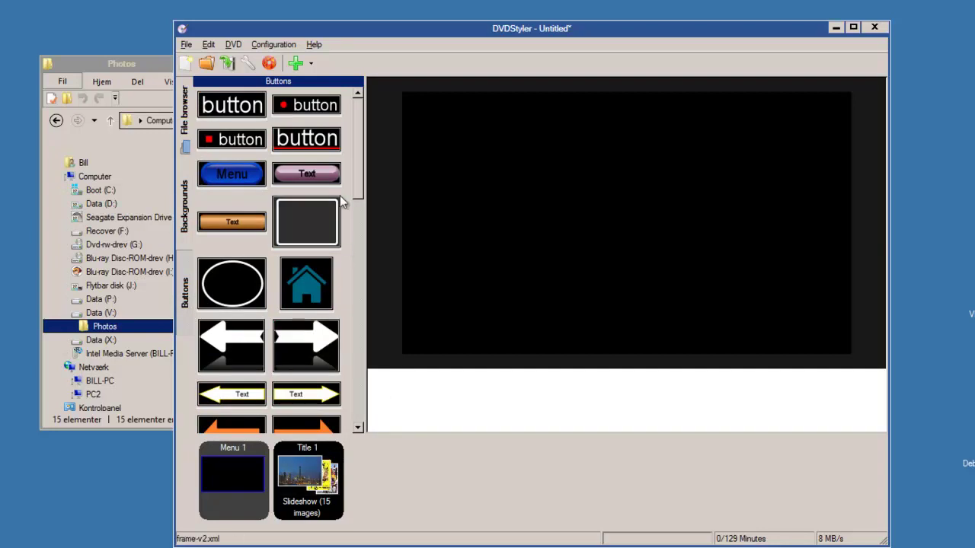
{"action": "left_click_drag", "start_coordinate": [306, 139], "coordinate": [417, 149]}
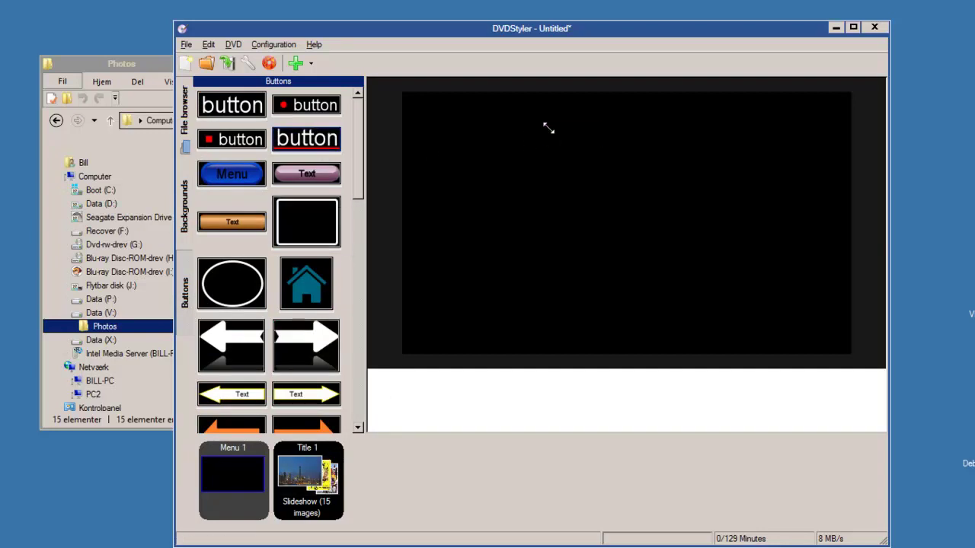
{"action": "left_click_drag", "start_coordinate": [547, 137], "coordinate": [548, 136]}
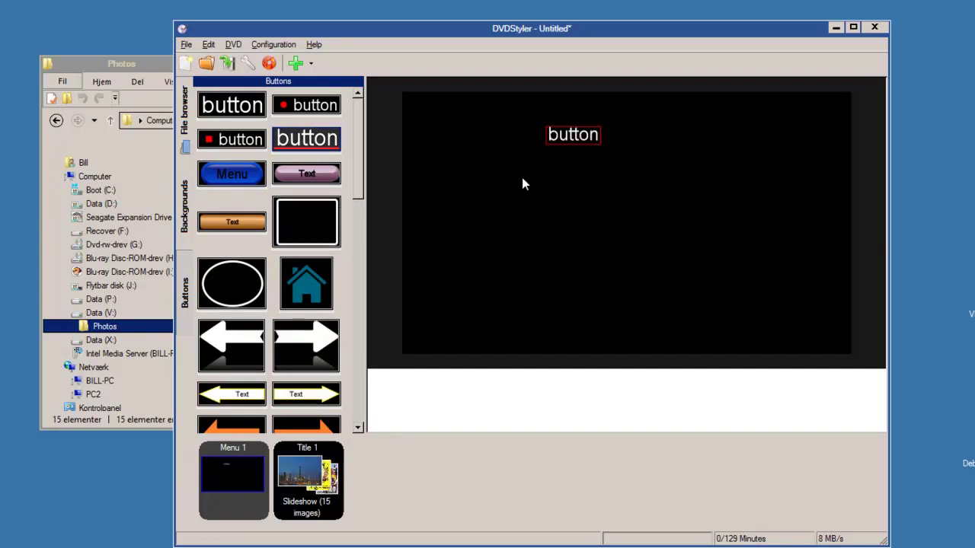
{"action": "double_click", "coordinate": [568, 137]}
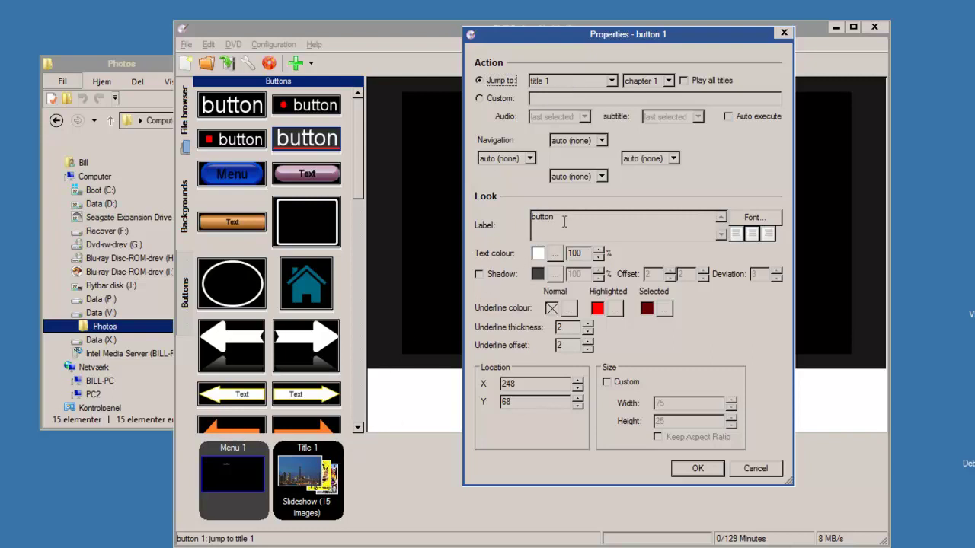
{"action": "left_click_drag", "start_coordinate": [571, 218], "coordinate": [532, 217]}
{"action": "type", "text": "S"}
{"action": "type", "text": "lide"}
{"action": "type", "text": "Sho9w"}
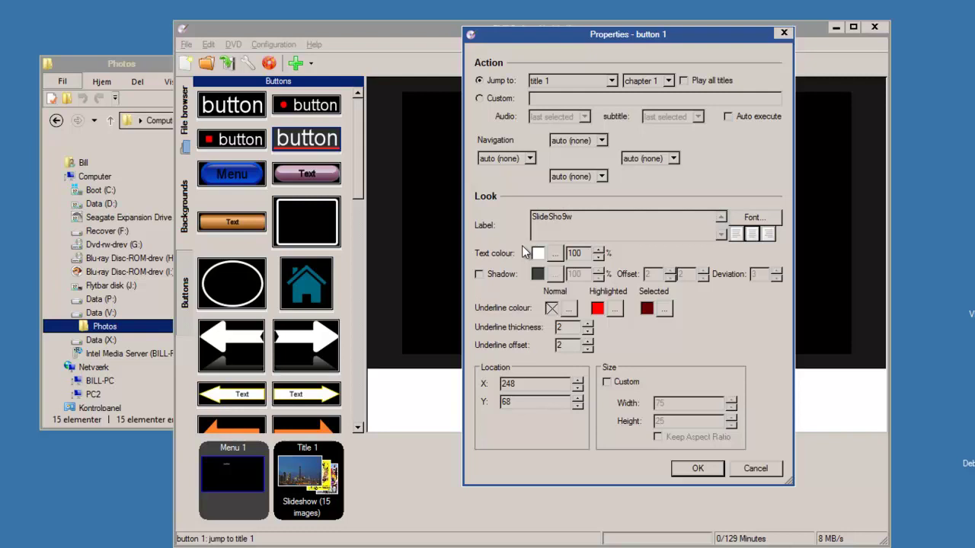
{"action": "key", "text": "BackSpace"}
{"action": "key", "text": "BackSpace"}
{"action": "key", "text": "BackSpace"}
{"action": "type", "text": "ow"}
{"action": "left_click", "coordinate": [697, 469]}
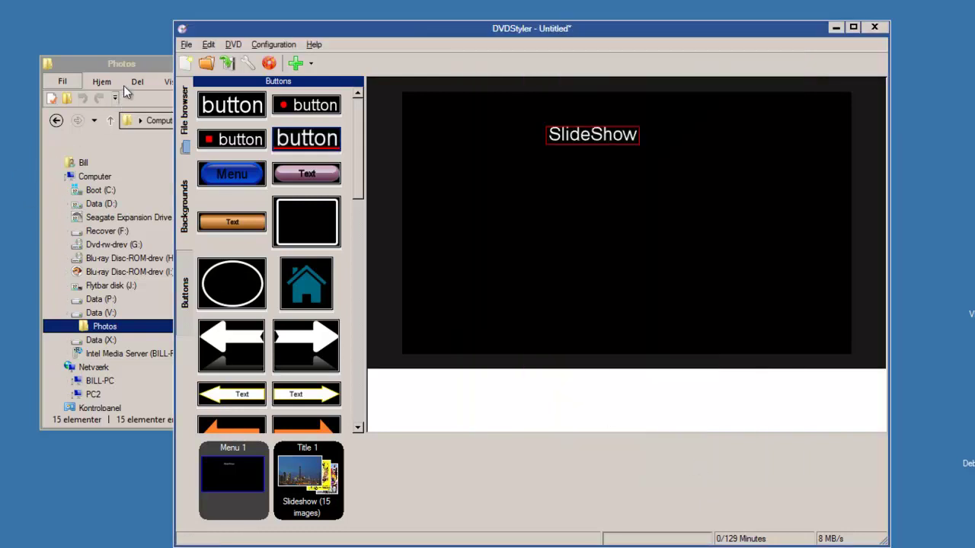
Add Video1.mp4 and Video2.mp4 to the menu and line their buttons up under SlideShow.
{"action": "left_click", "coordinate": [155, 67]}
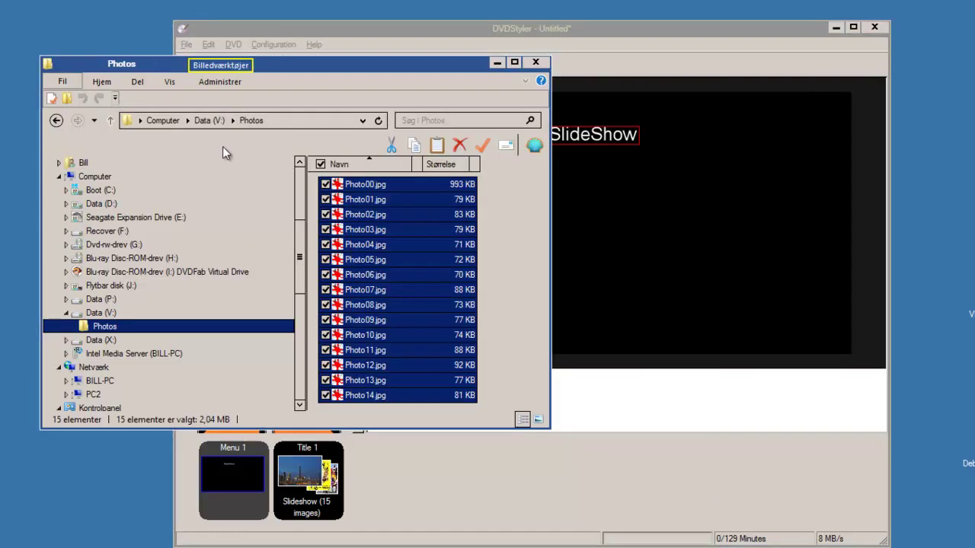
{"action": "left_click", "coordinate": [209, 127]}
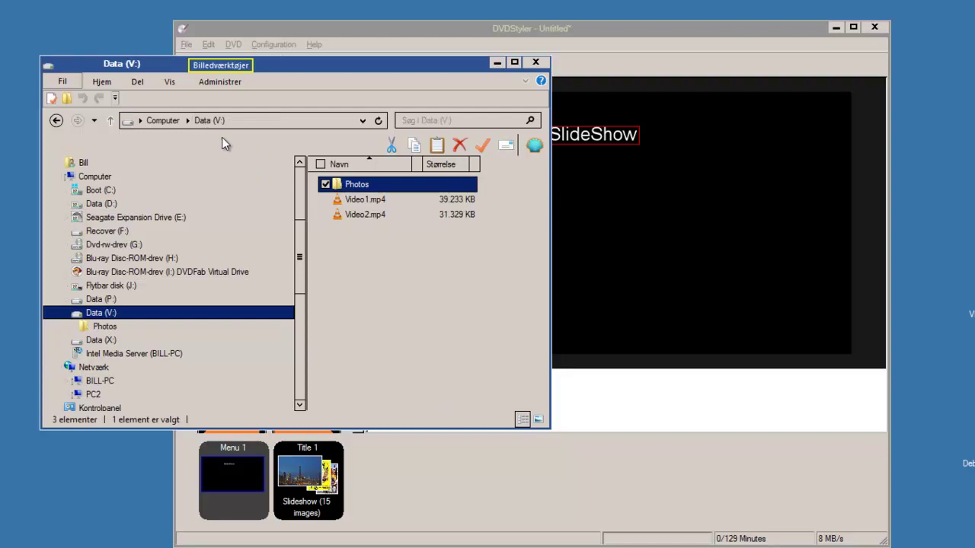
{"action": "left_click", "coordinate": [364, 205]}
{"action": "left_click_drag", "start_coordinate": [378, 199], "coordinate": [575, 221]}
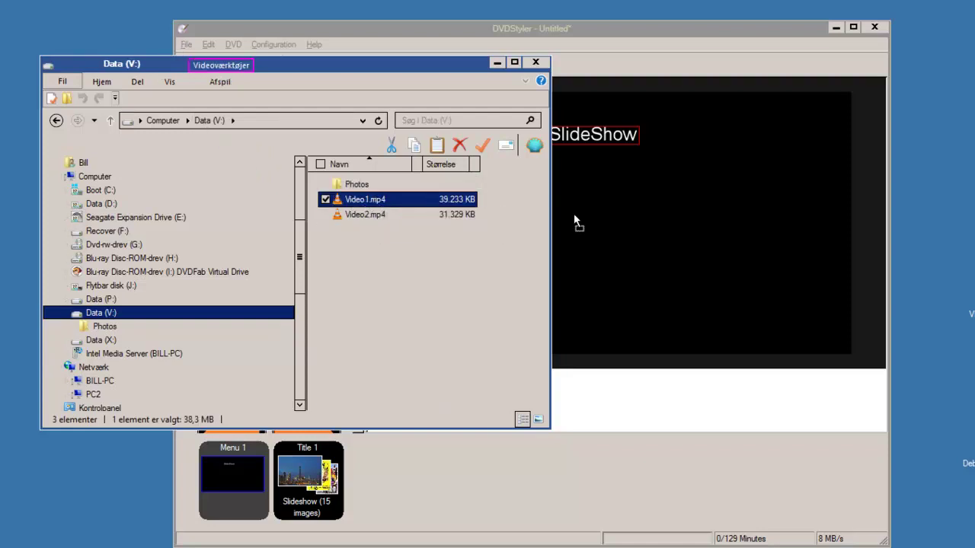
{"action": "left_click_drag", "start_coordinate": [392, 214], "coordinate": [651, 264]}
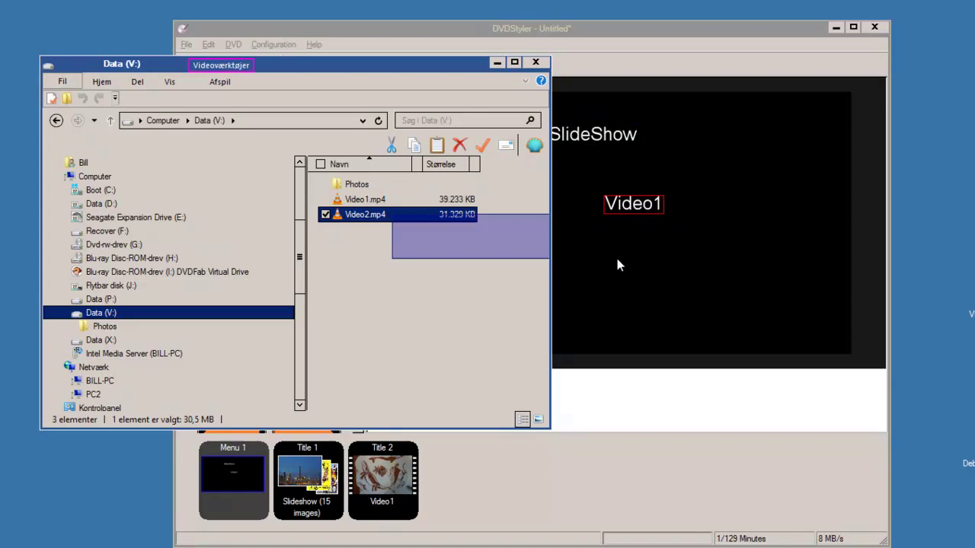
{"action": "mouse_move", "coordinate": [452, 218]}
{"action": "left_mouse_down"}
{"action": "mouse_move", "coordinate": [619, 223]}
{"action": "mouse_move", "coordinate": [590, 180]}
{"action": "left_mouse_up"}
{"action": "left_click", "coordinate": [617, 272]}
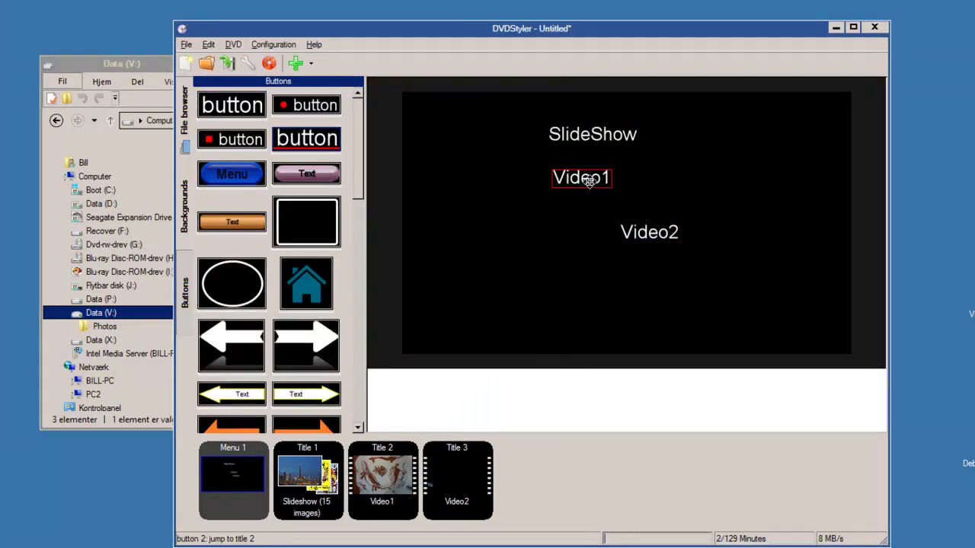
{"action": "left_click_drag", "start_coordinate": [640, 231], "coordinate": [576, 221]}
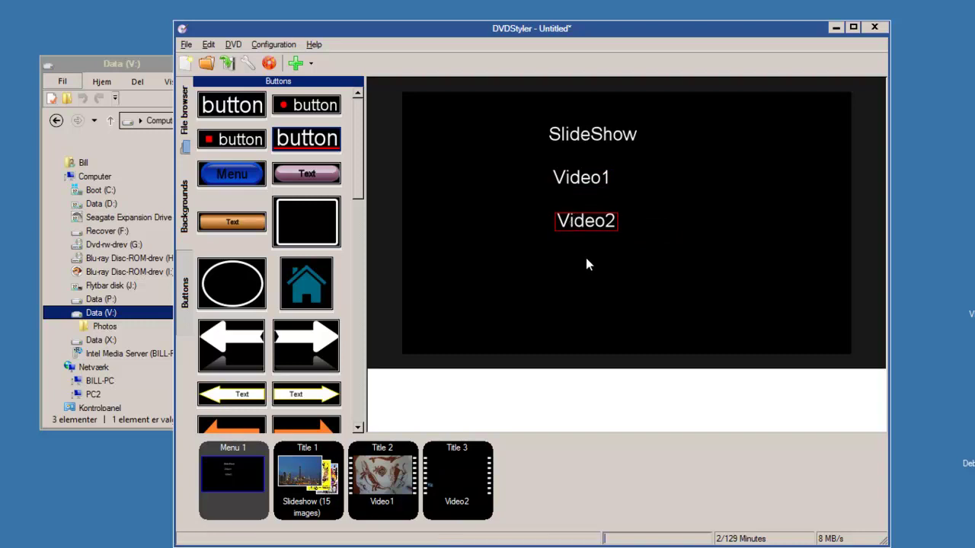
Drag the skyline photo Photo00.jpg from the Photos folder onto Menu 1.
{"action": "left_click", "coordinate": [148, 62]}
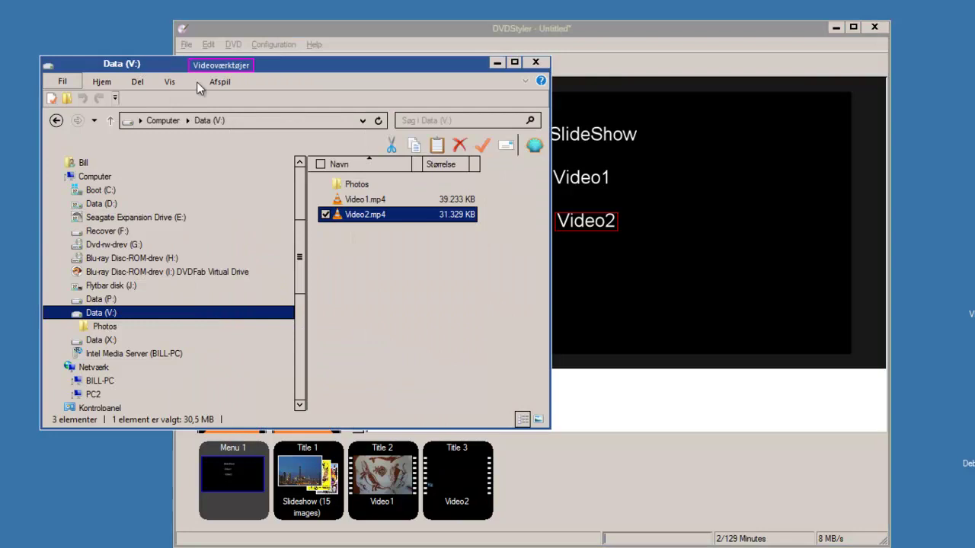
{"action": "double_click", "coordinate": [395, 190]}
{"action": "left_click", "coordinate": [395, 187]}
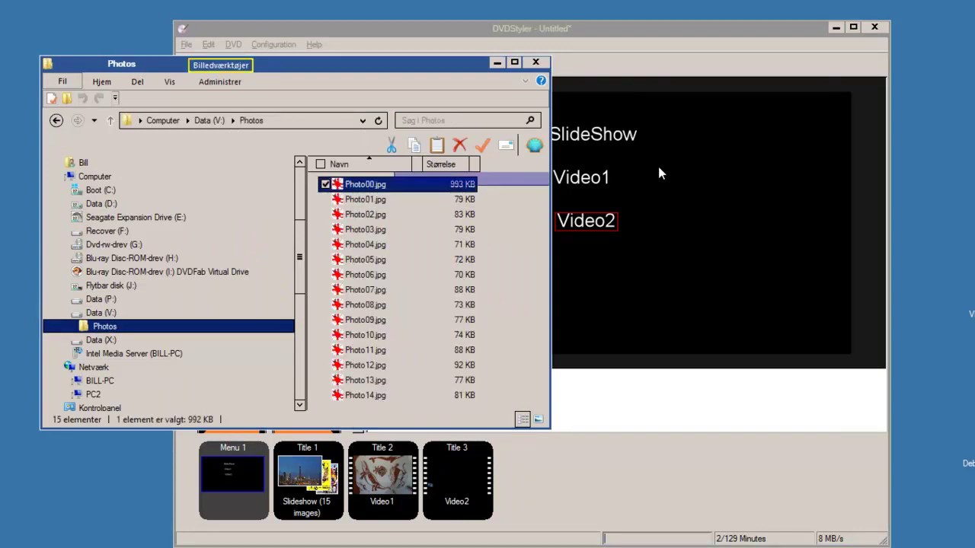
{"action": "mouse_move", "coordinate": [398, 190]}
{"action": "left_mouse_down"}
{"action": "mouse_move", "coordinate": [642, 175]}
{"action": "mouse_move", "coordinate": [631, 158]}
{"action": "left_mouse_up"}
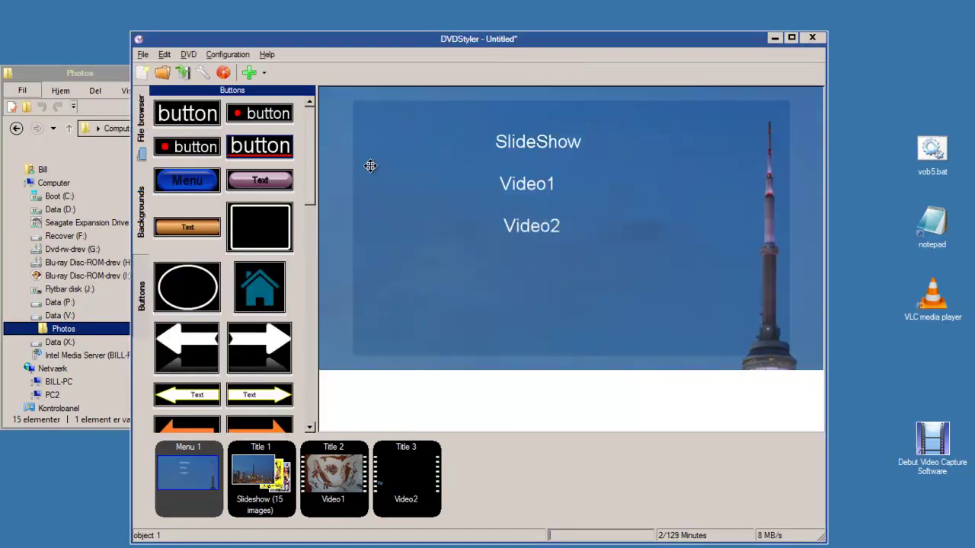
Give the skyline photo a custom width of 1000 so it fills the menu.
{"action": "double_click", "coordinate": [370, 165]}
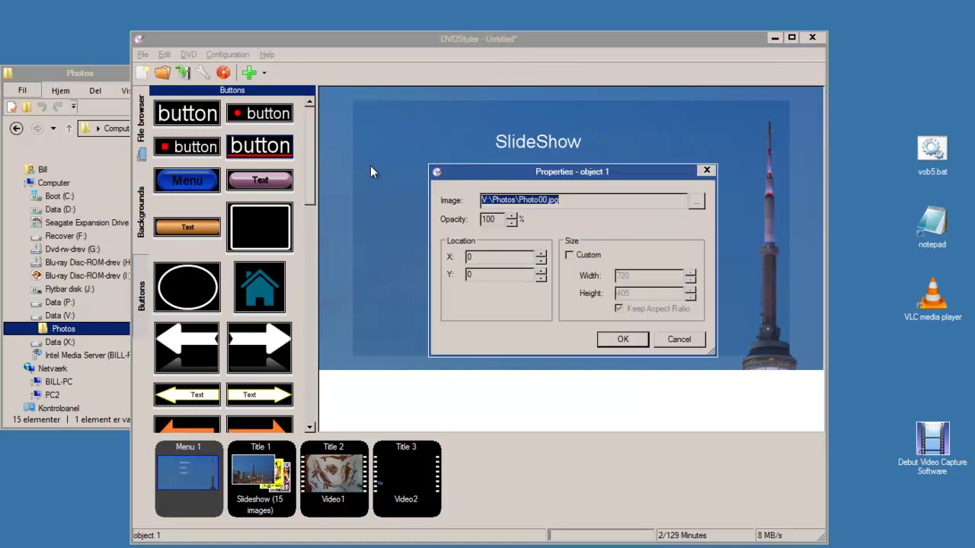
{"action": "left_click", "coordinate": [571, 256]}
{"action": "double_click", "coordinate": [635, 276]}
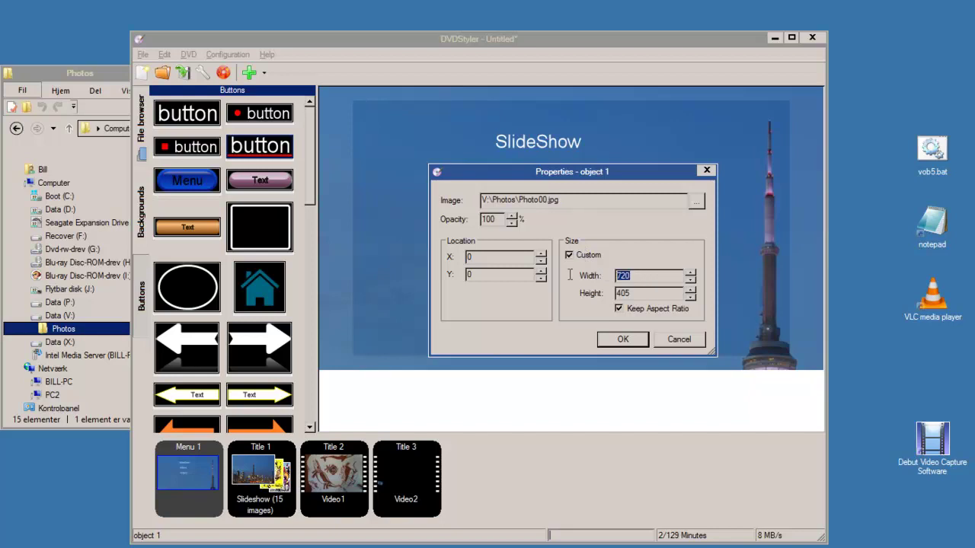
{"action": "type", "text": "1"}
{"action": "type", "text": "000"}
{"action": "key", "text": "Return"}
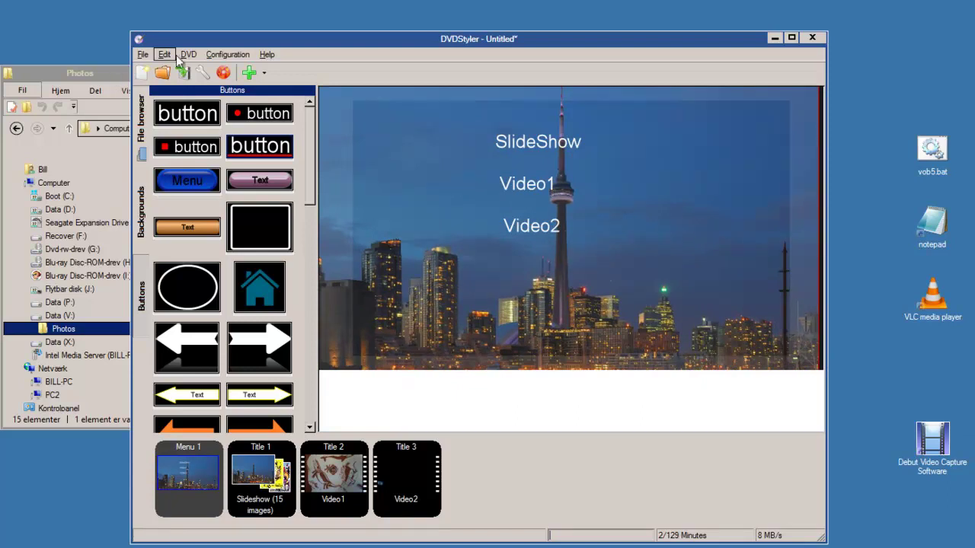
Generate the DVD as an ISO image at v:\dvd.iso and close the finished report.
{"action": "left_click", "coordinate": [224, 73]}
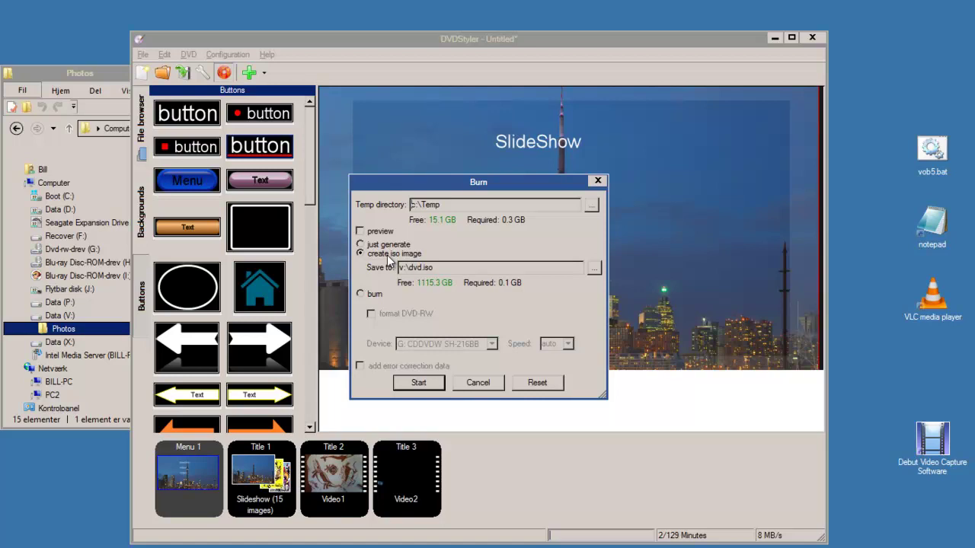
{"action": "left_click", "coordinate": [418, 383]}
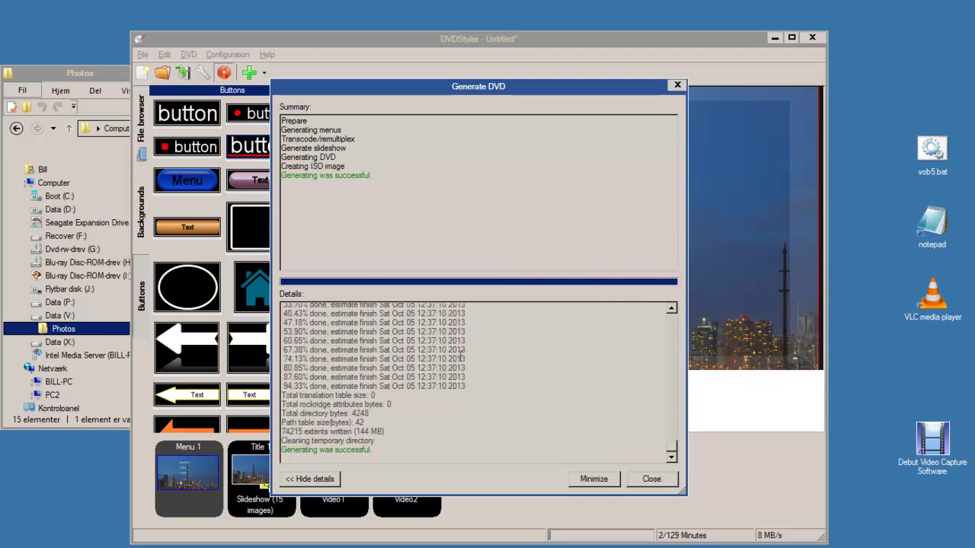
{"action": "left_click", "coordinate": [641, 479]}
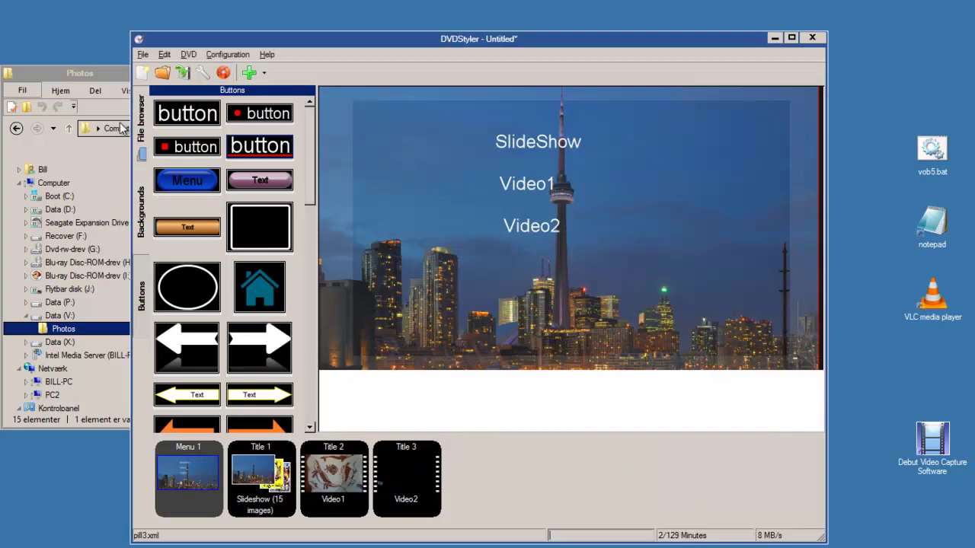
Drag dvd.iso from the Data (V:) drive onto VLC media player to play it.
{"action": "left_click", "coordinate": [122, 85]}
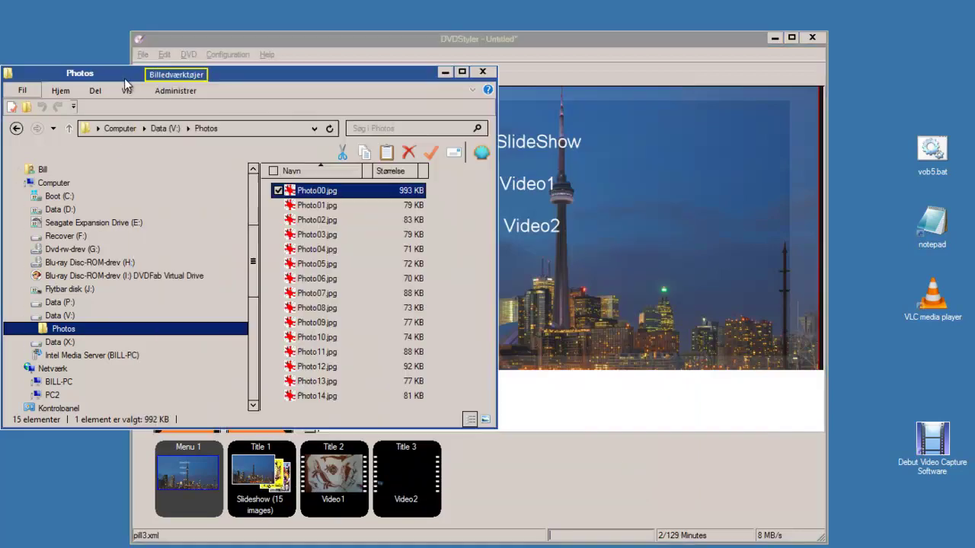
{"action": "left_click", "coordinate": [169, 128]}
{"action": "left_click", "coordinate": [320, 205]}
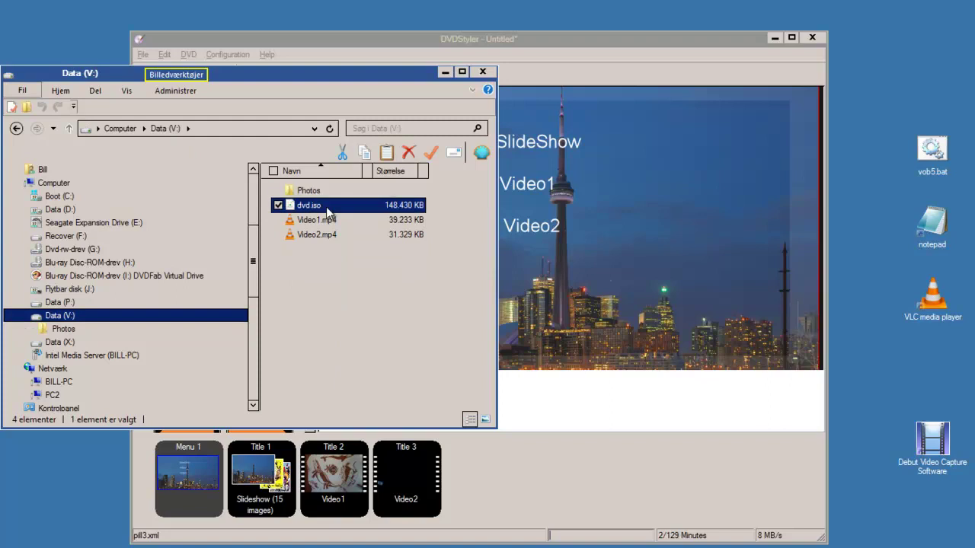
{"action": "mouse_move", "coordinate": [313, 234]}
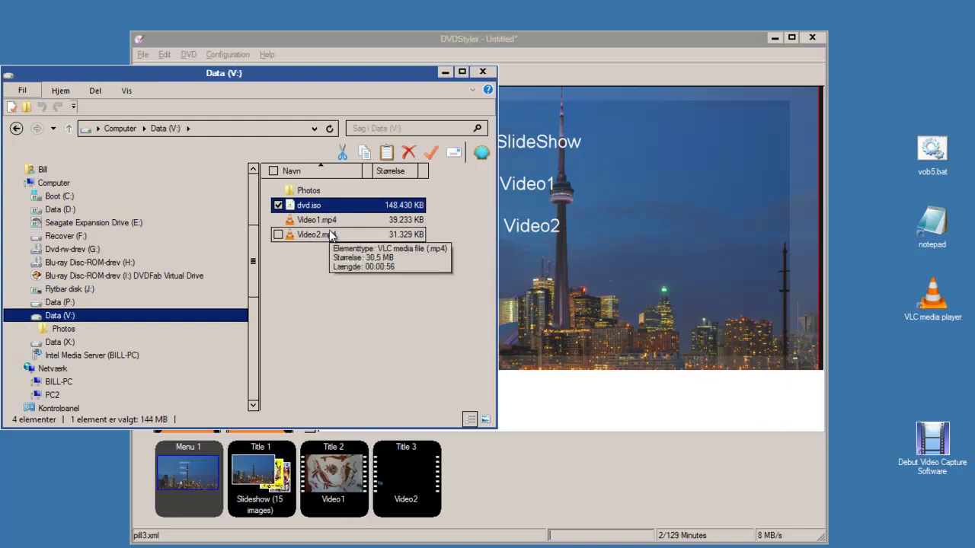
{"action": "left_click_drag", "start_coordinate": [335, 202], "coordinate": [937, 305]}
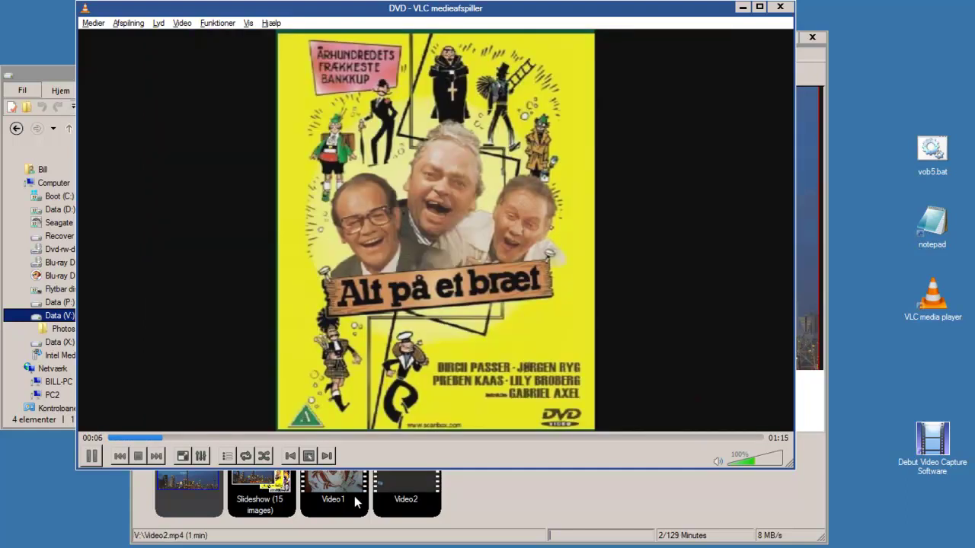
Return to the DVD's main menu in VLC and start the Video2 title.
{"action": "left_click", "coordinate": [304, 457]}
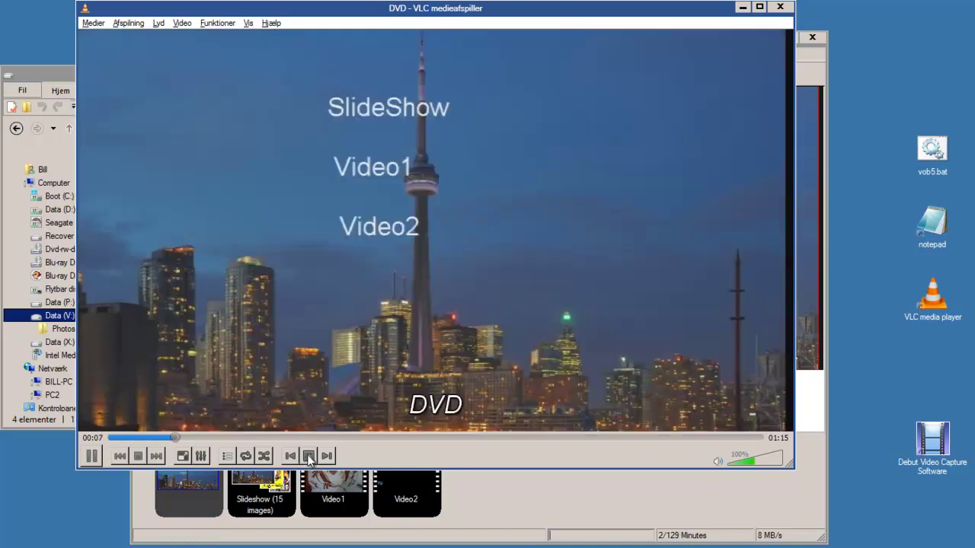
{"action": "left_click", "coordinate": [405, 230]}
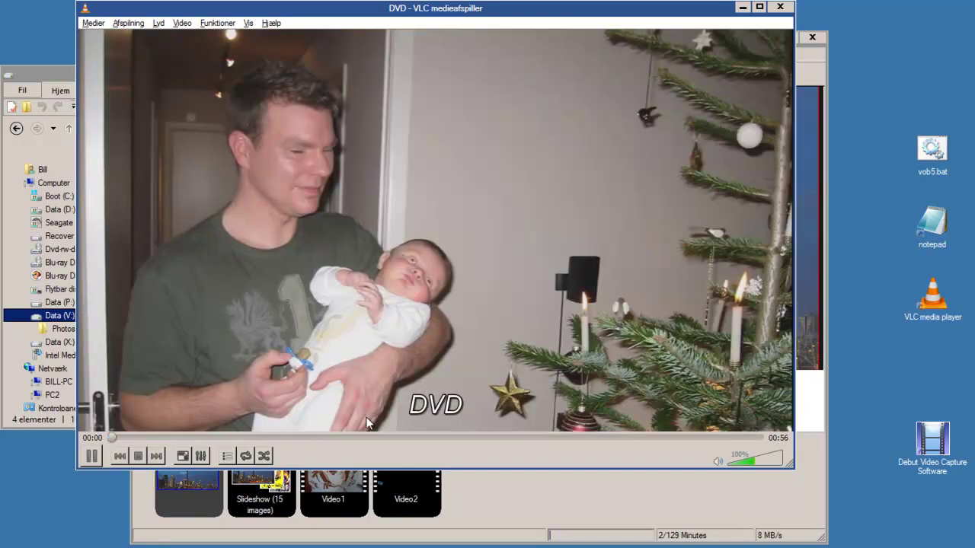